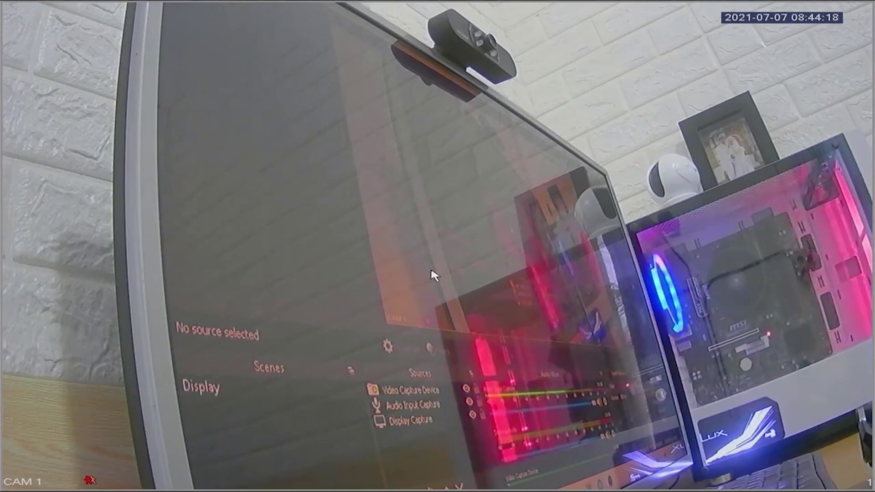
From the live-view quick menu, try signing in to the Main Menu with the unlock pattern
right_click(448, 248)
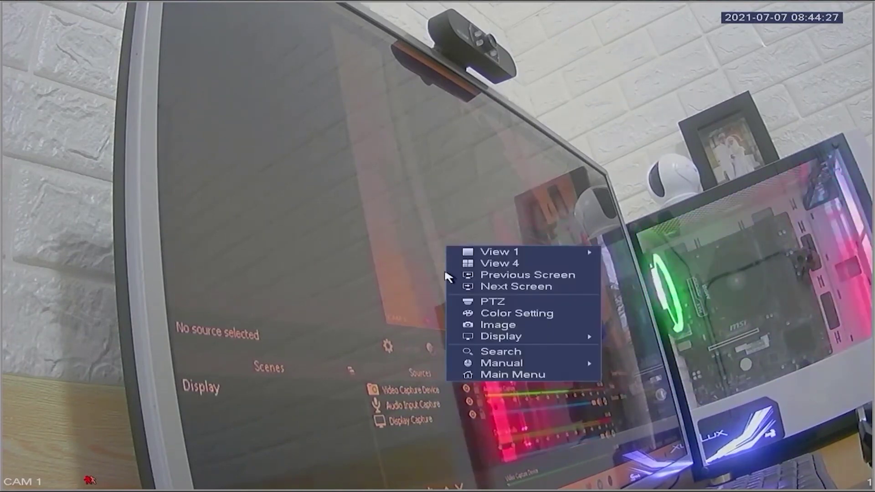
click(510, 375)
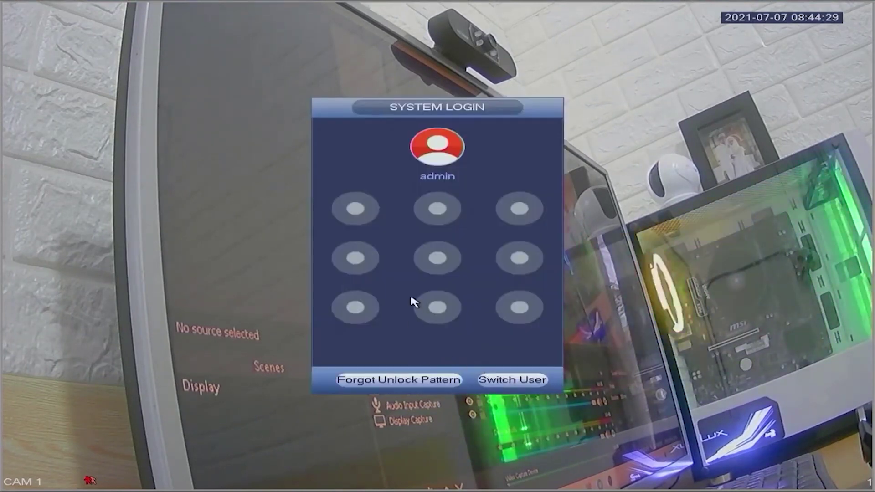
click(341, 217)
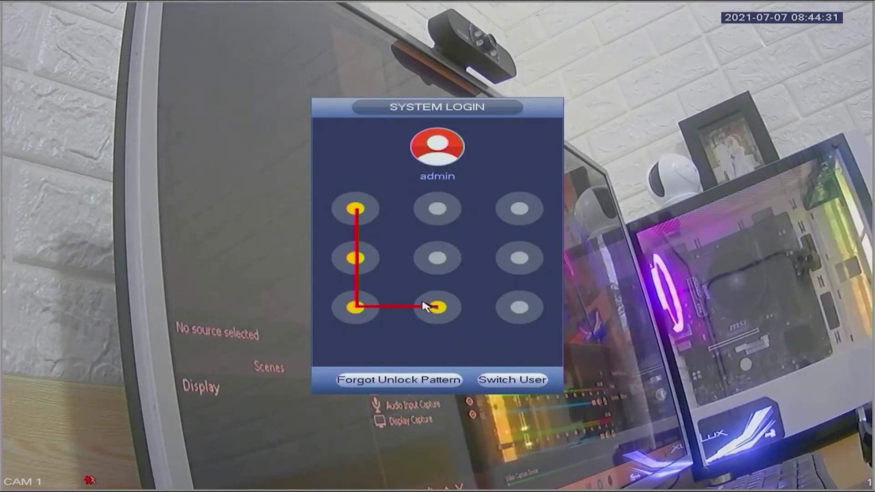
drag(359, 307, 437, 308)
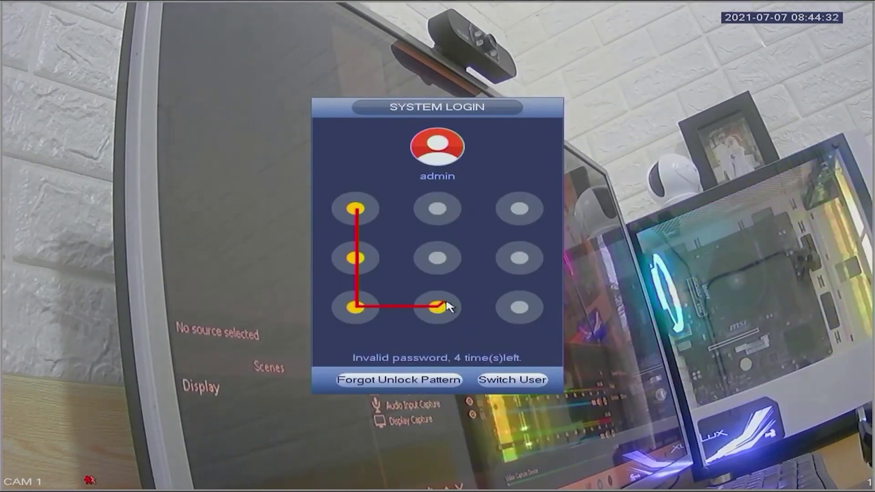
Switch to password login and submit an admin password; it is rejected with four attempts left
click(512, 380)
click(333, 240)
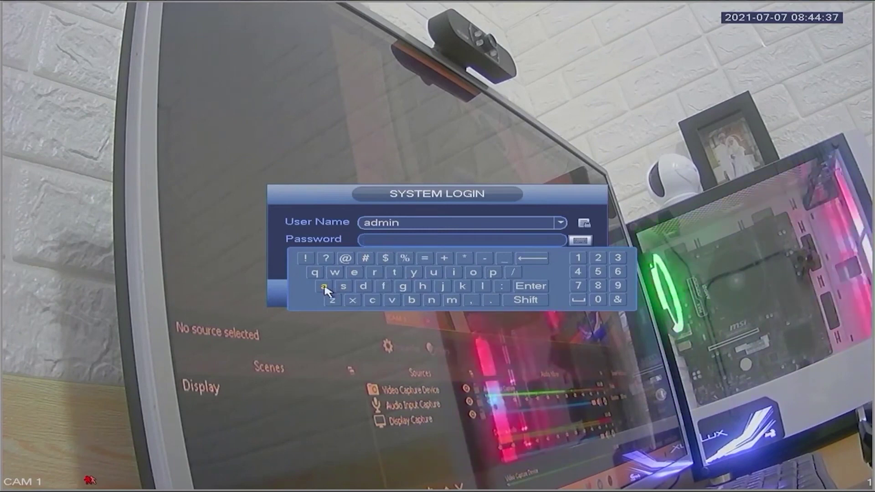
click(326, 288)
click(365, 287)
click(452, 301)
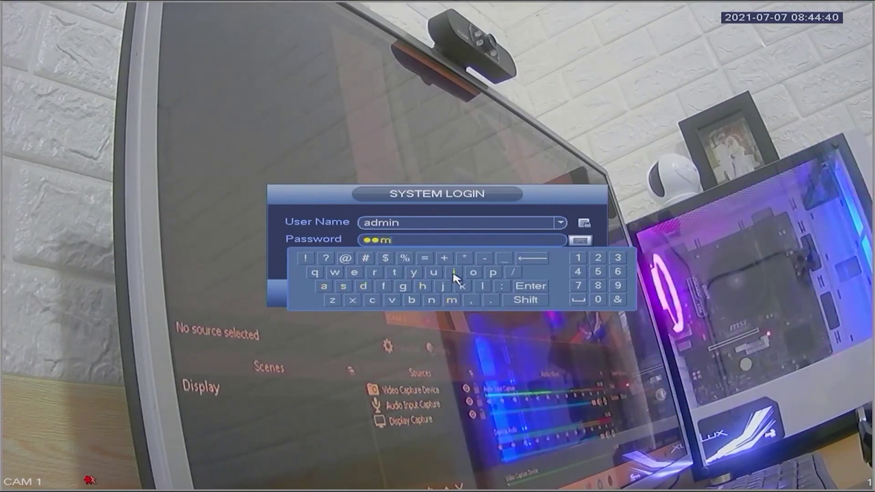
click(455, 273)
click(431, 301)
click(531, 285)
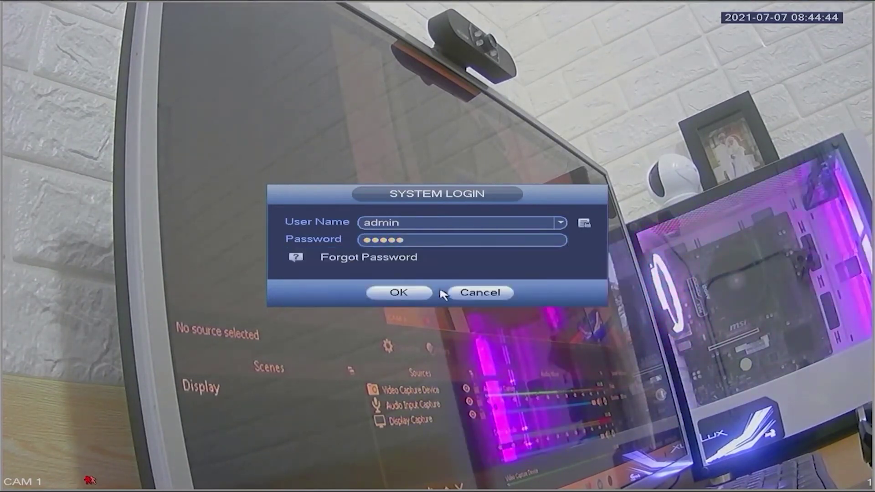
click(419, 293)
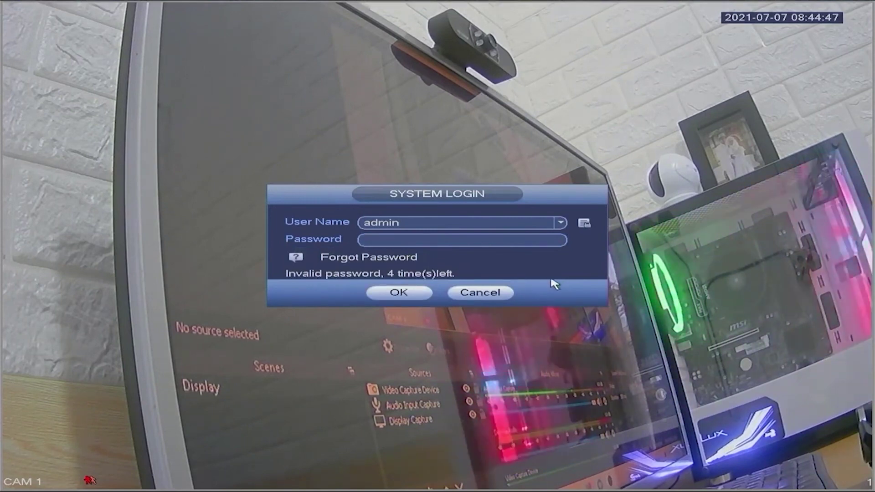
Start the forgotten-password reset with QR Code as the reset type
click(347, 257)
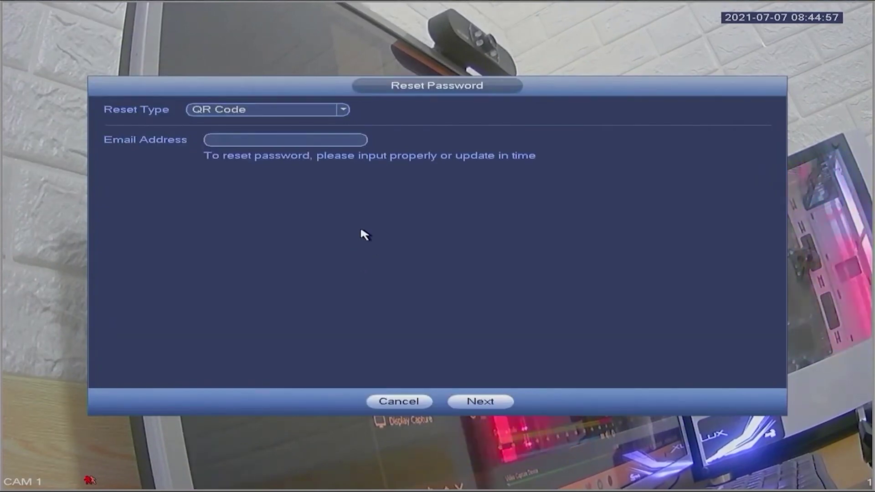
click(284, 115)
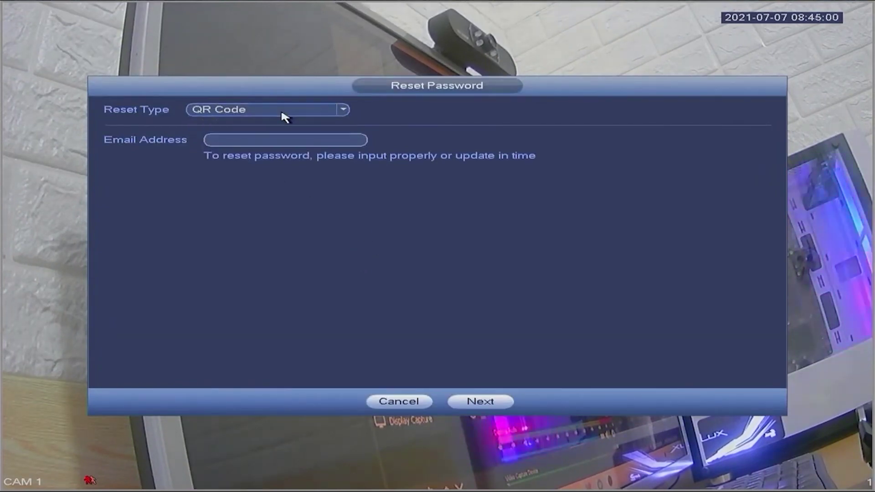
click(286, 139)
Enter the recovery email address, continue, and agree to the data-collection terms
click(147, 186)
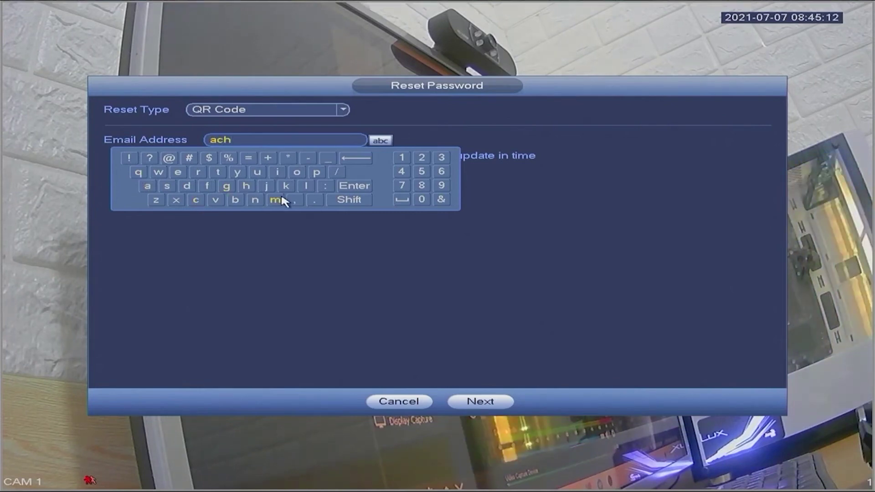
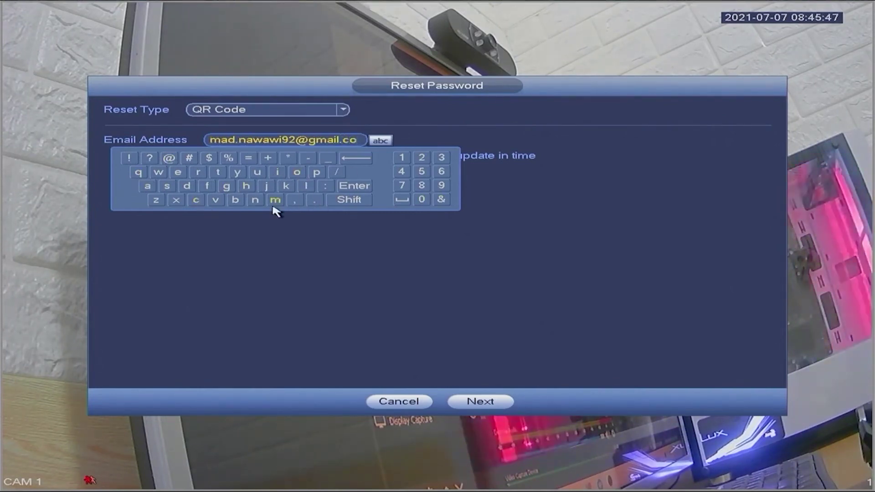
click(274, 200)
right_click(395, 179)
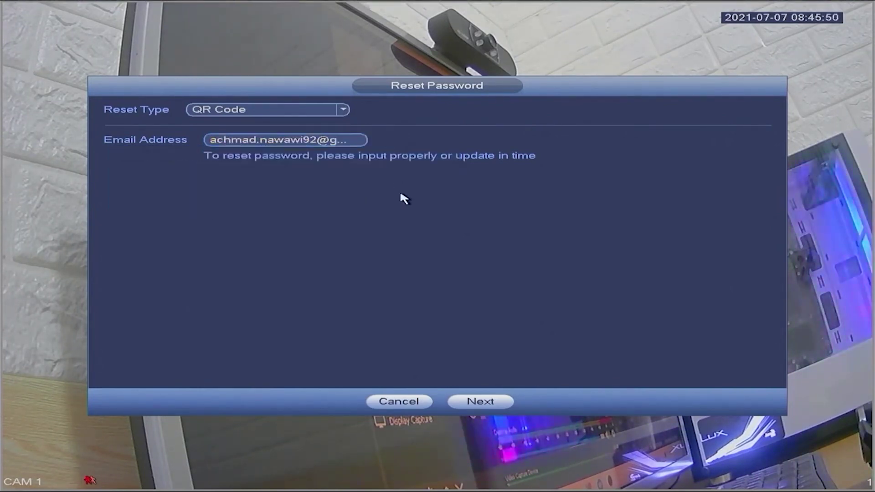
click(478, 400)
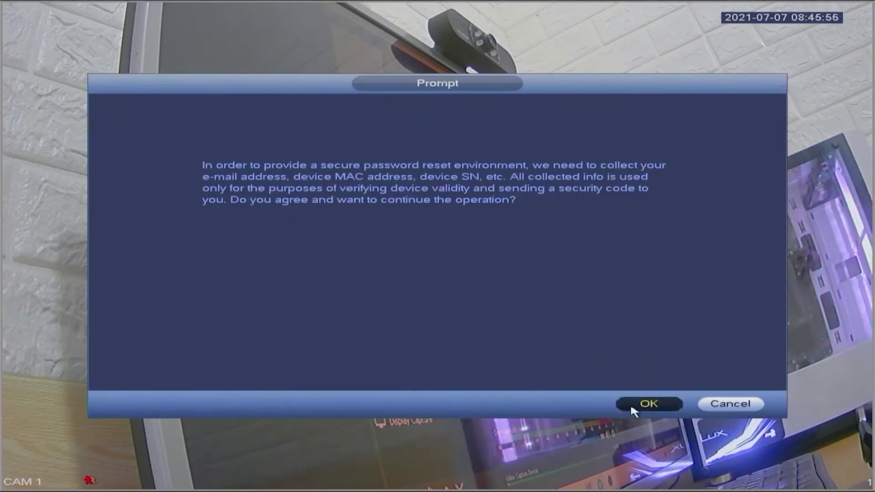
click(645, 406)
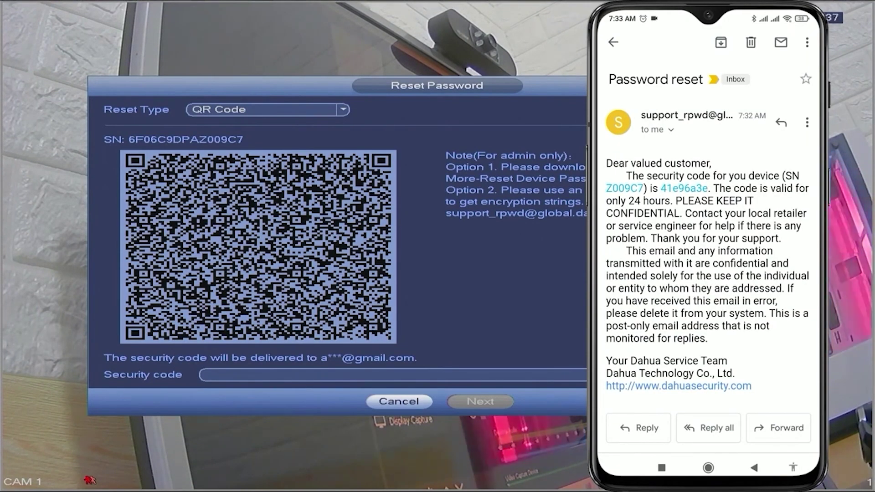
click(248, 375)
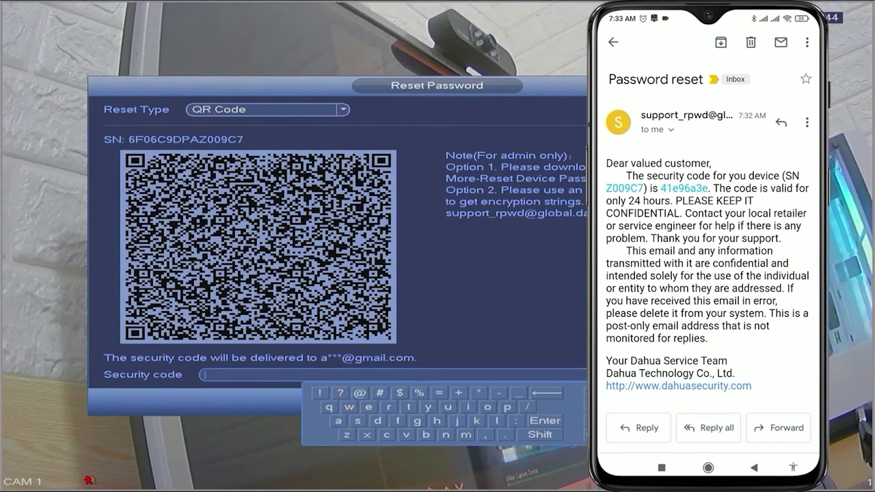
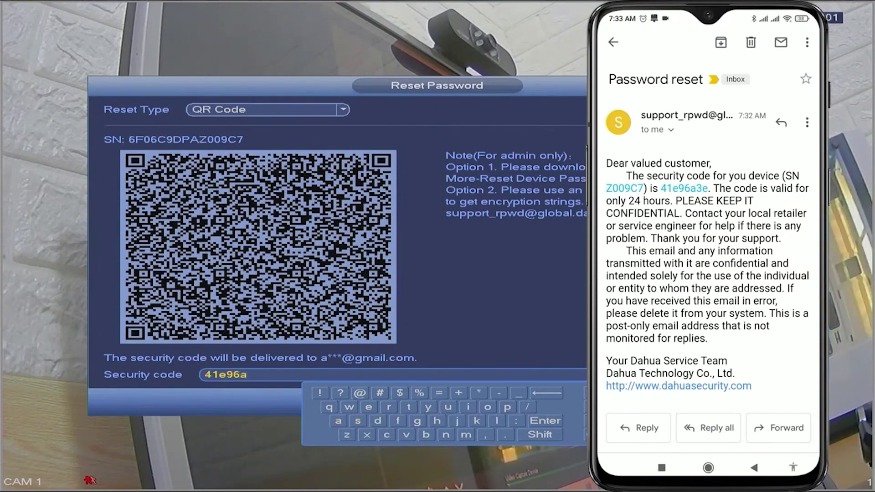
click(562, 460)
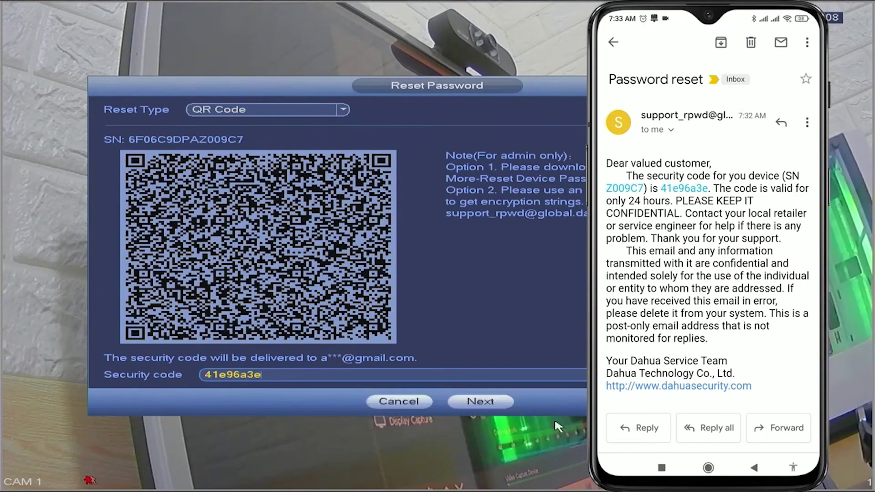
click(492, 405)
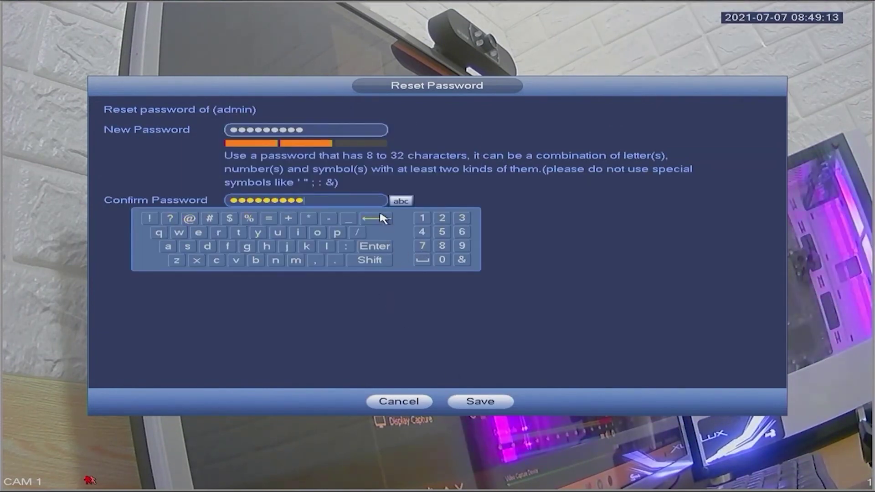
Confirm and save the new admin password, then acknowledge the success message
click(373, 246)
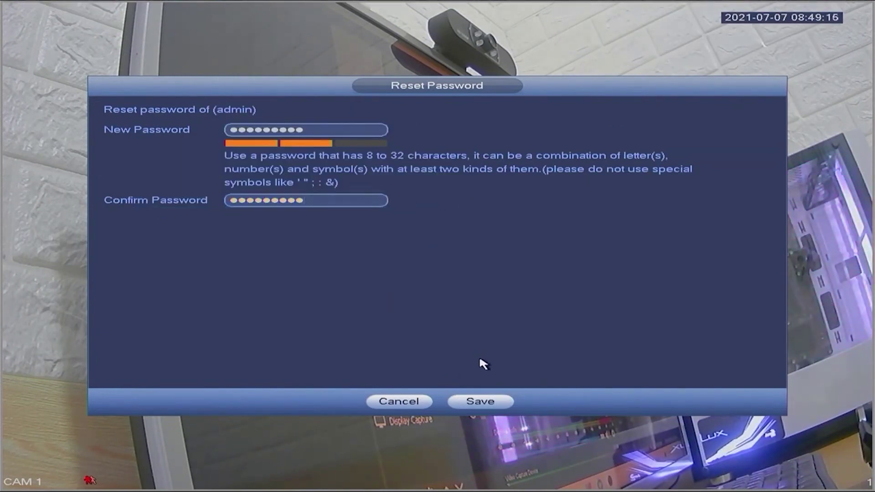
click(483, 408)
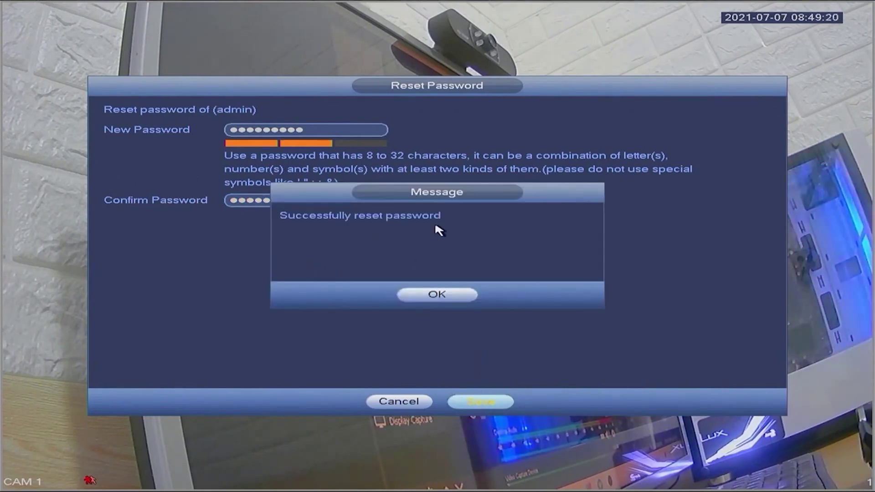
click(438, 295)
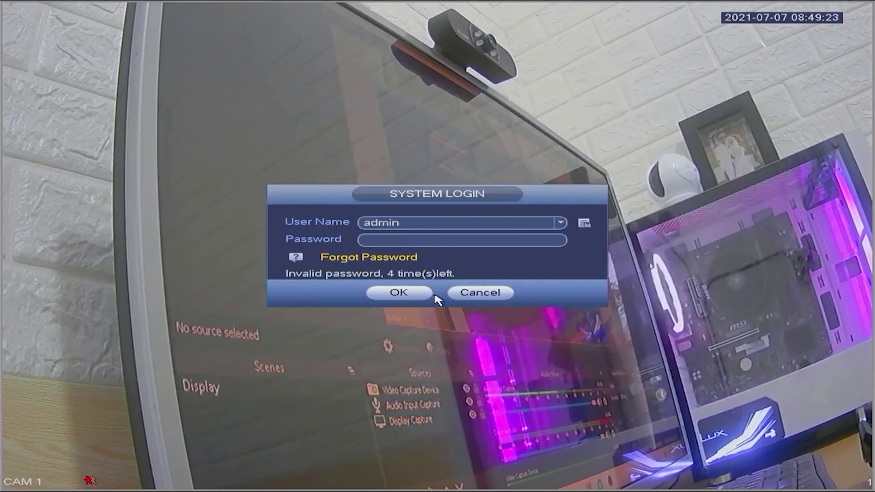
Enter the new admin password, including capital letters, on the on-screen keyboard
click(417, 243)
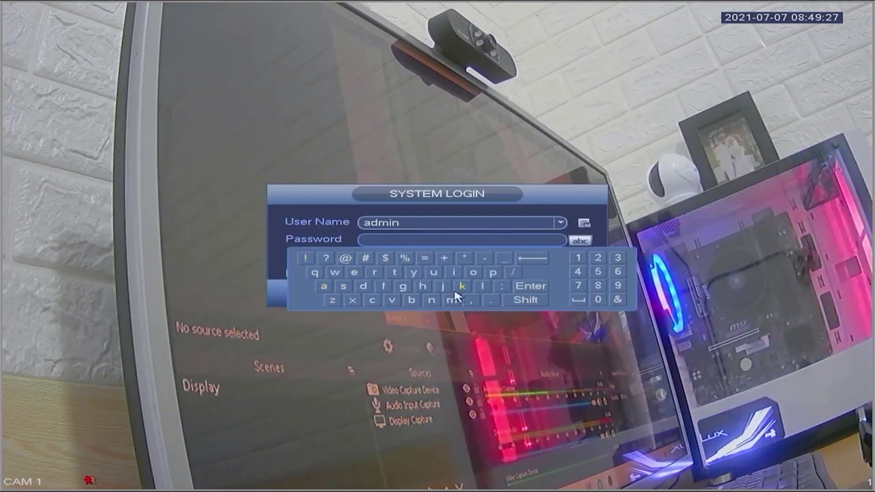
click(512, 301)
click(391, 287)
click(334, 271)
click(401, 279)
click(578, 258)
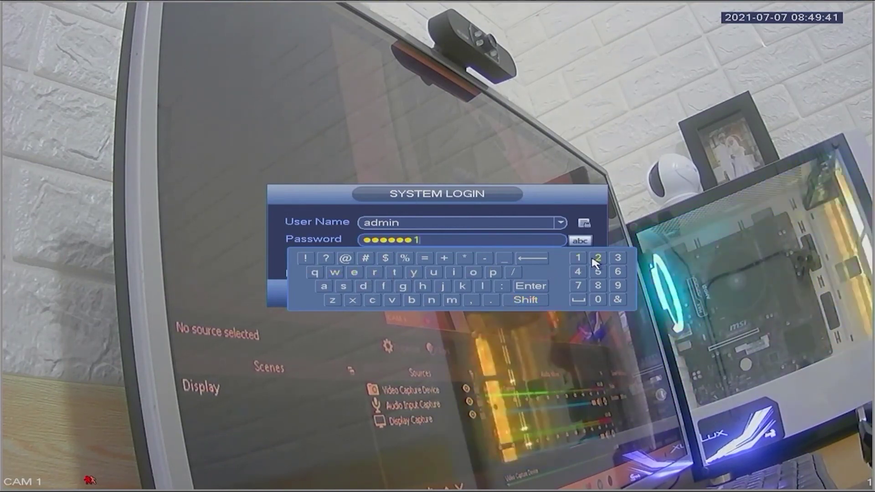
click(618, 257)
click(531, 286)
click(408, 294)
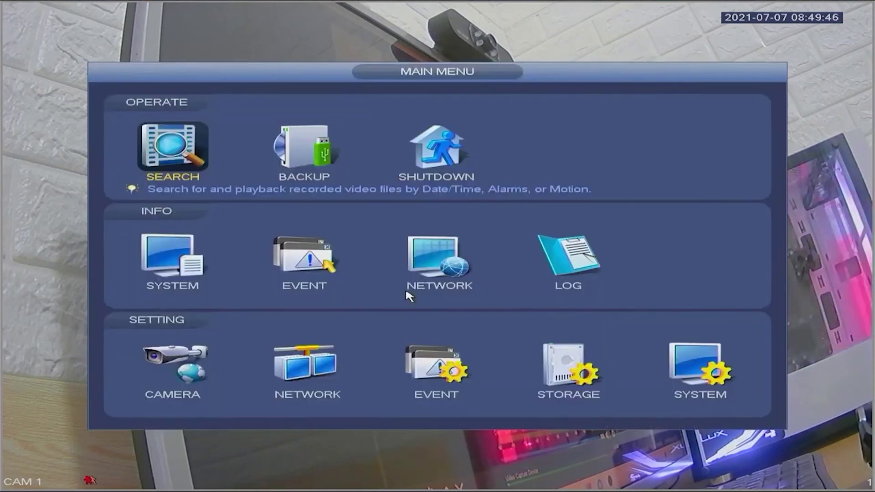